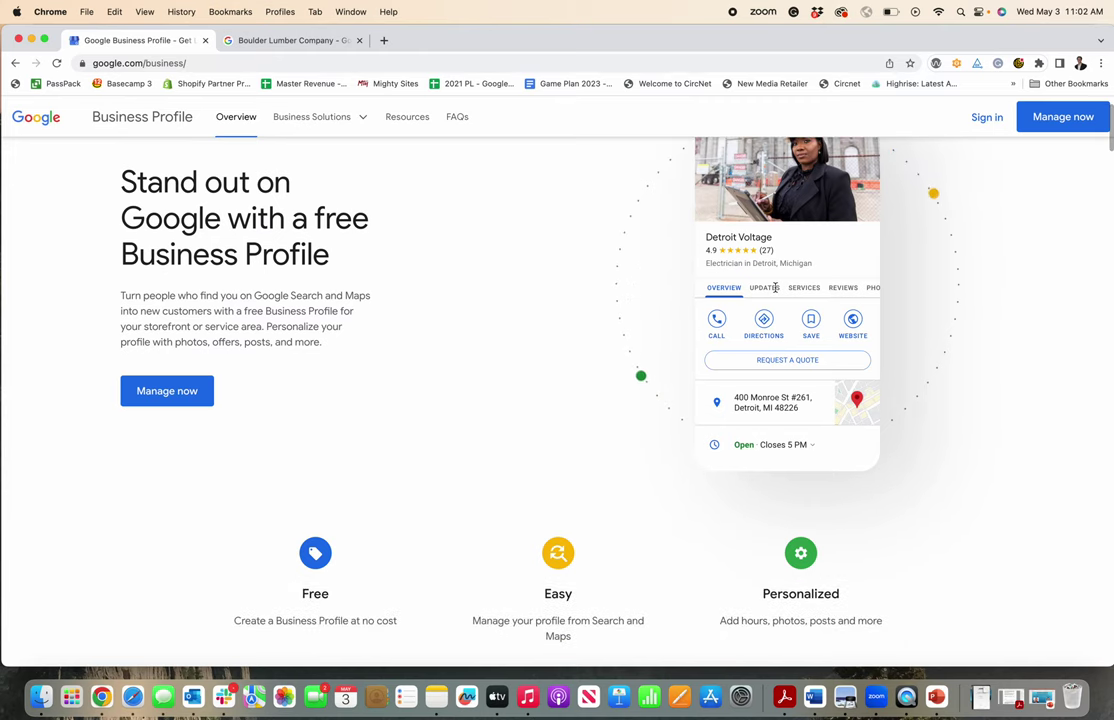
pyautogui.scroll(1, 775, 289)
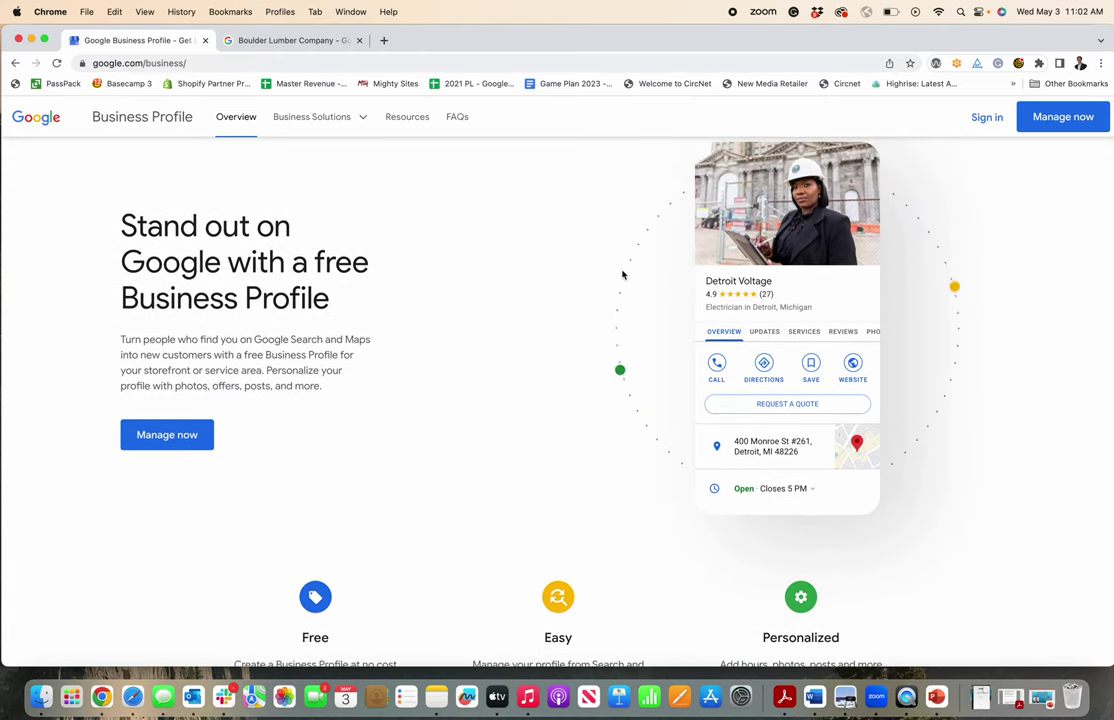
pyautogui.scroll(1, 622, 275)
# Step: Switch to the second browser tab with Boulder Lumber Company's Google search results
pyautogui.click(258, 44)
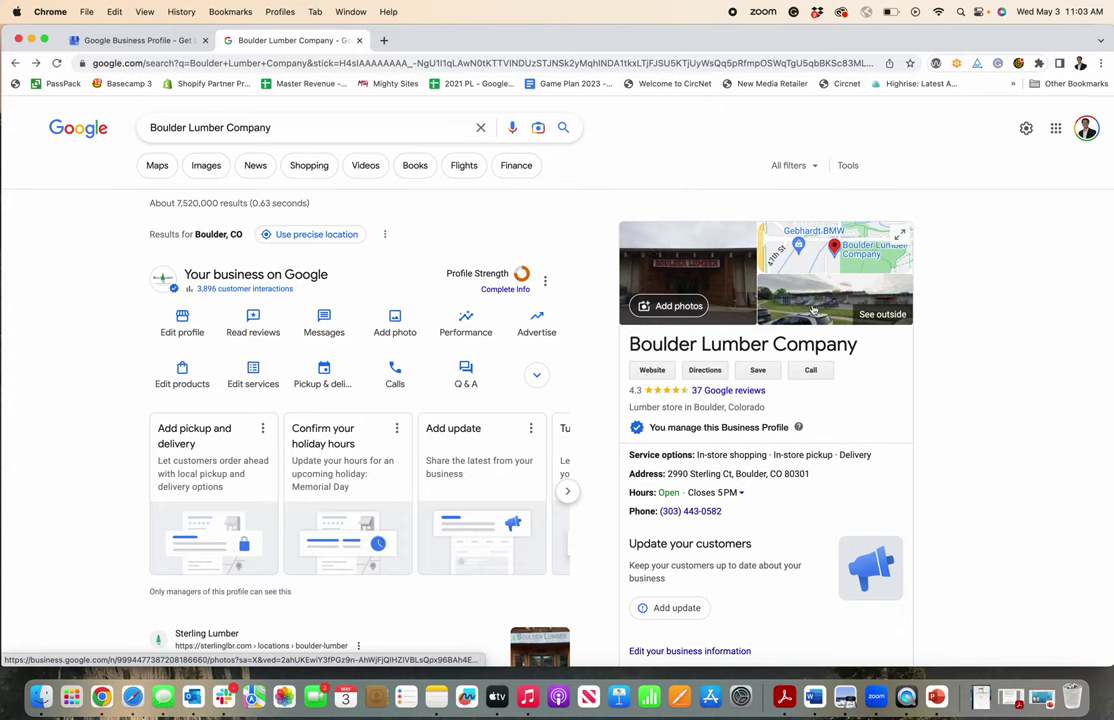
# Step: Open Boulder Lumber Company's photo gallery from the business photo in the knowledge panel
pyautogui.click(695, 267)
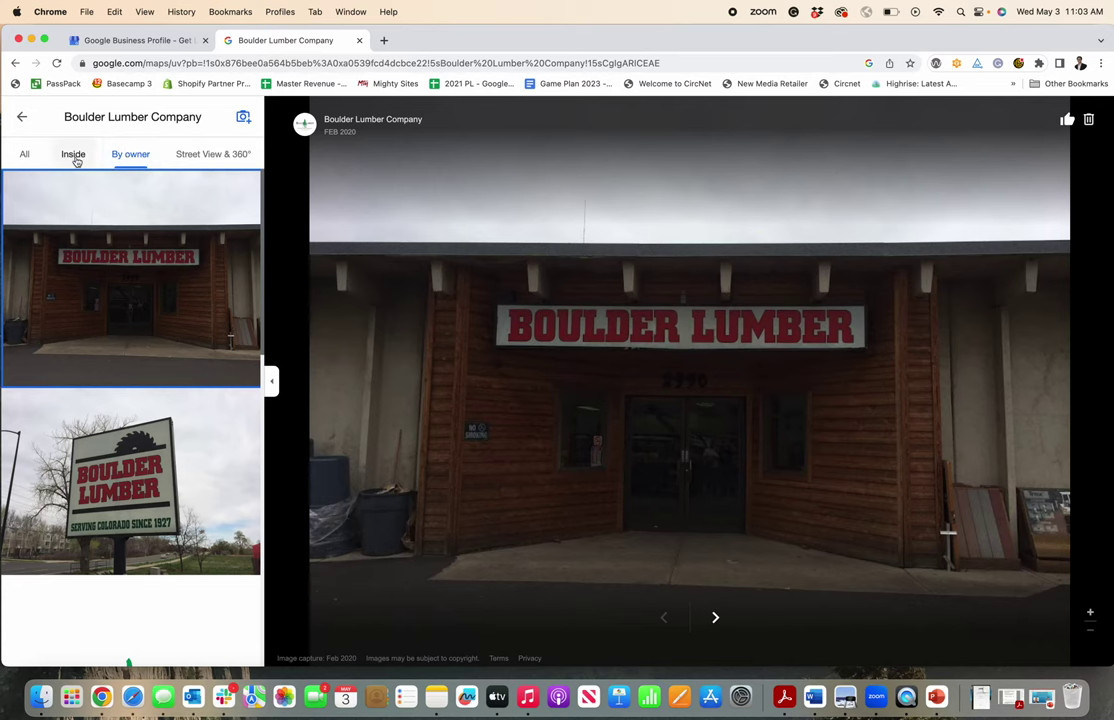
# Step: Show the Inside photos and open the customer's Oct 2016 striped-board interior photo
pyautogui.click(73, 154)
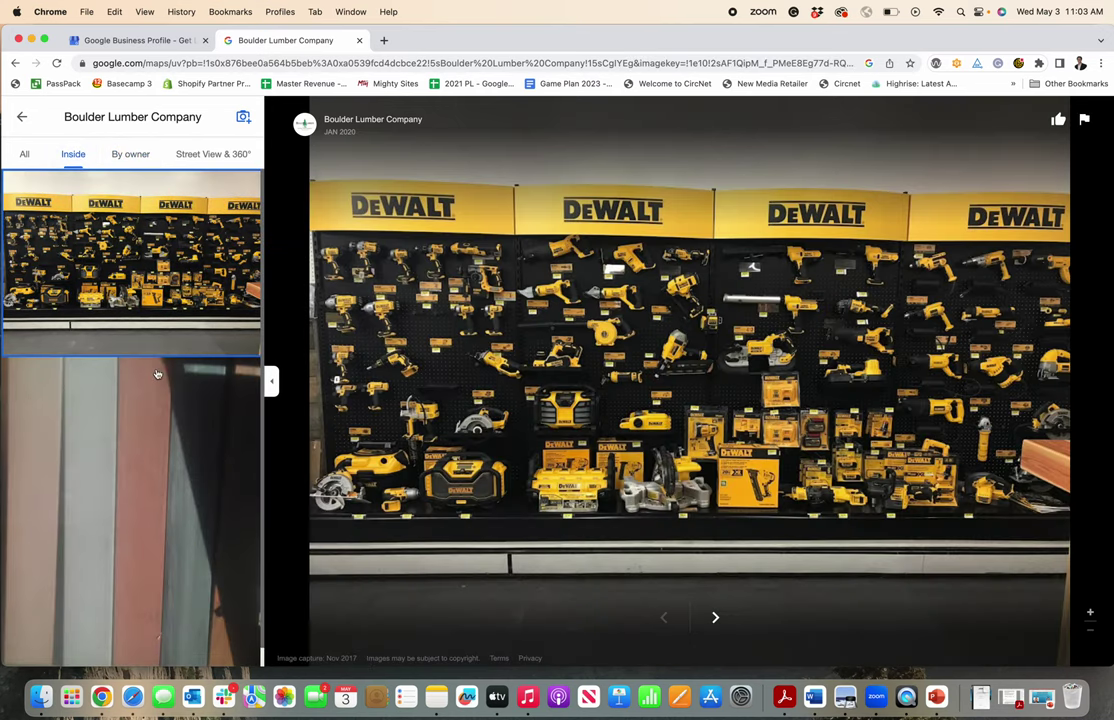
pyautogui.click(138, 378)
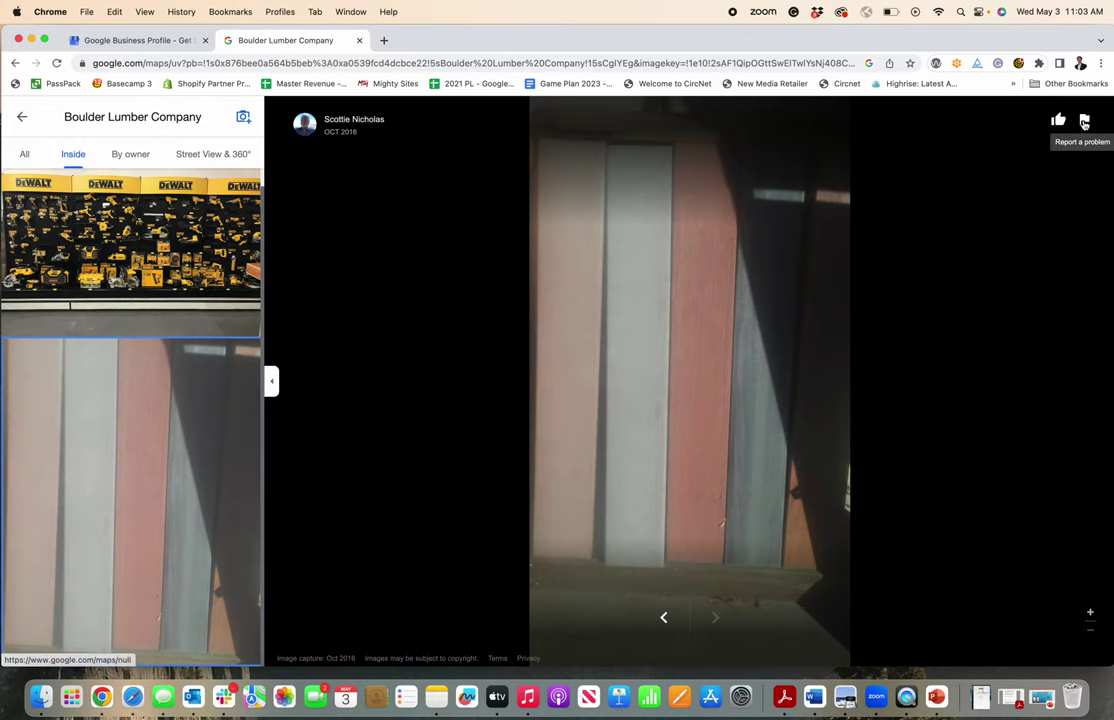
pyautogui.click(1084, 123)
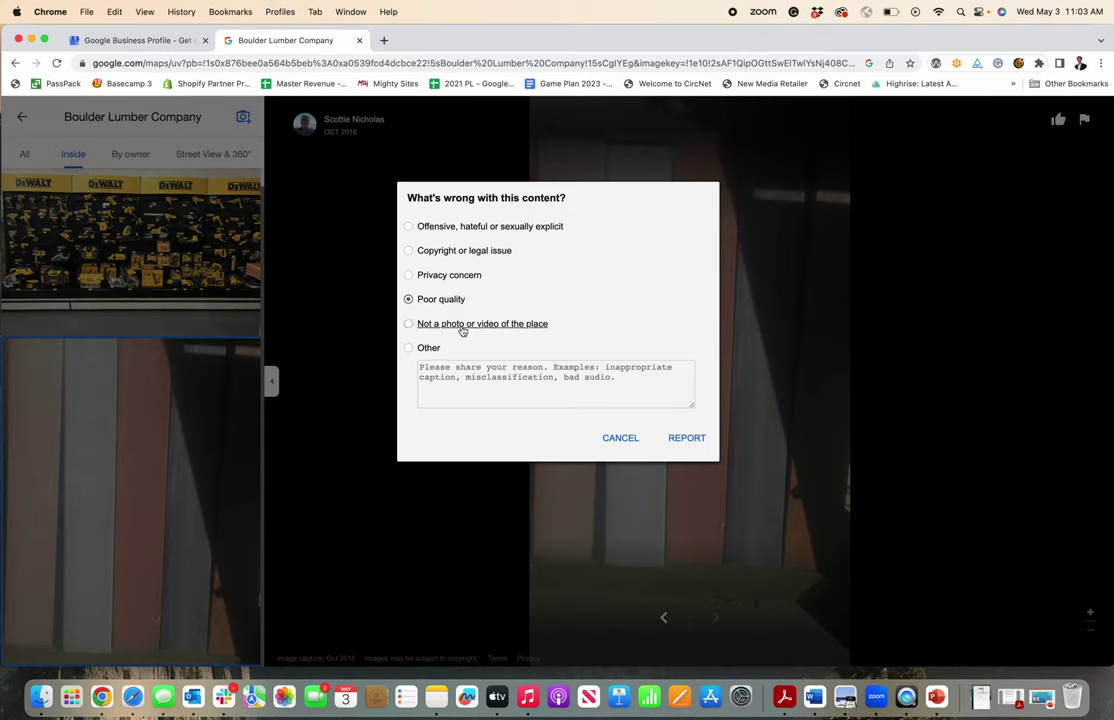
pyautogui.click(463, 331)
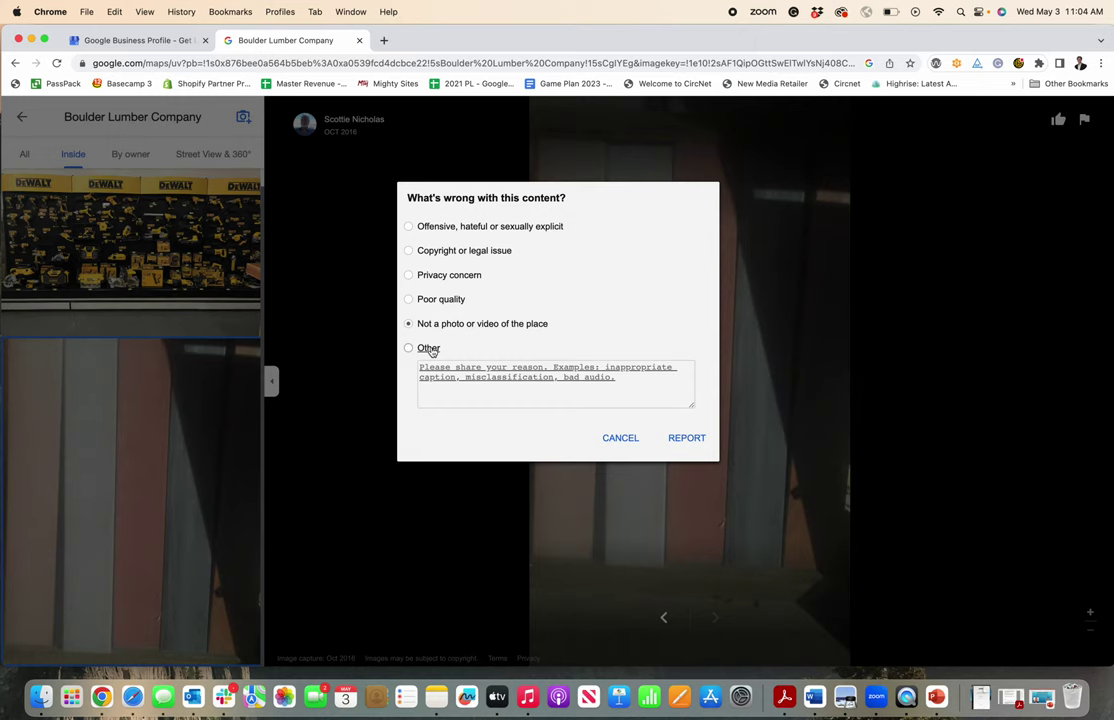
pyautogui.click(428, 348)
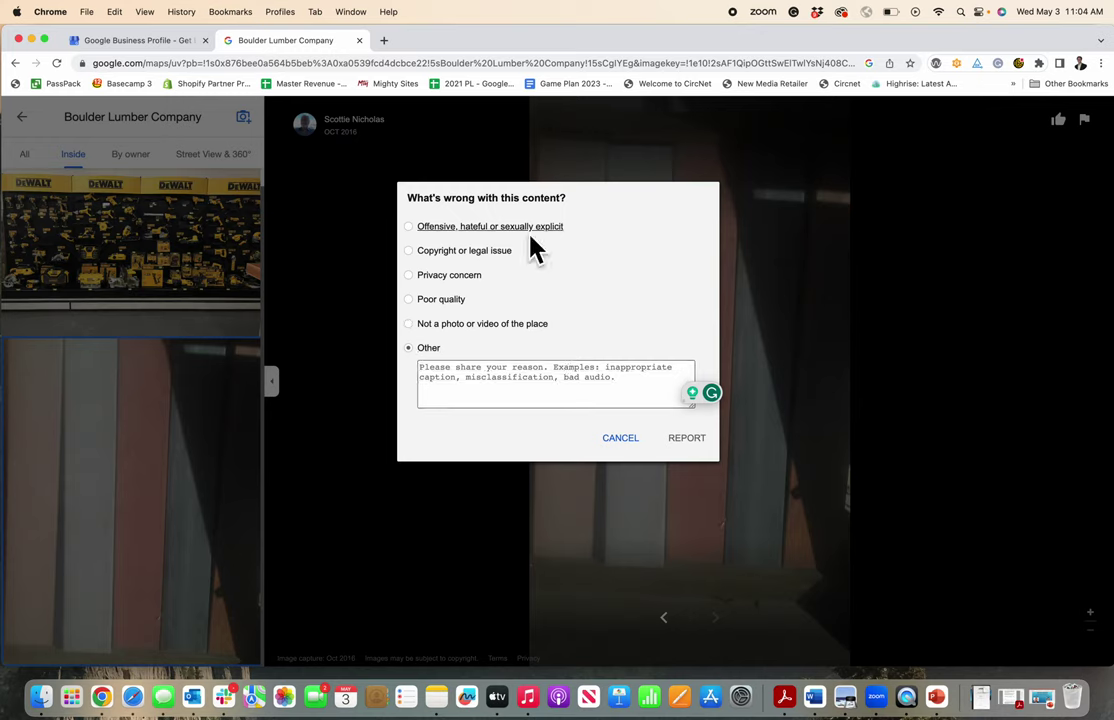
pyautogui.click(636, 438)
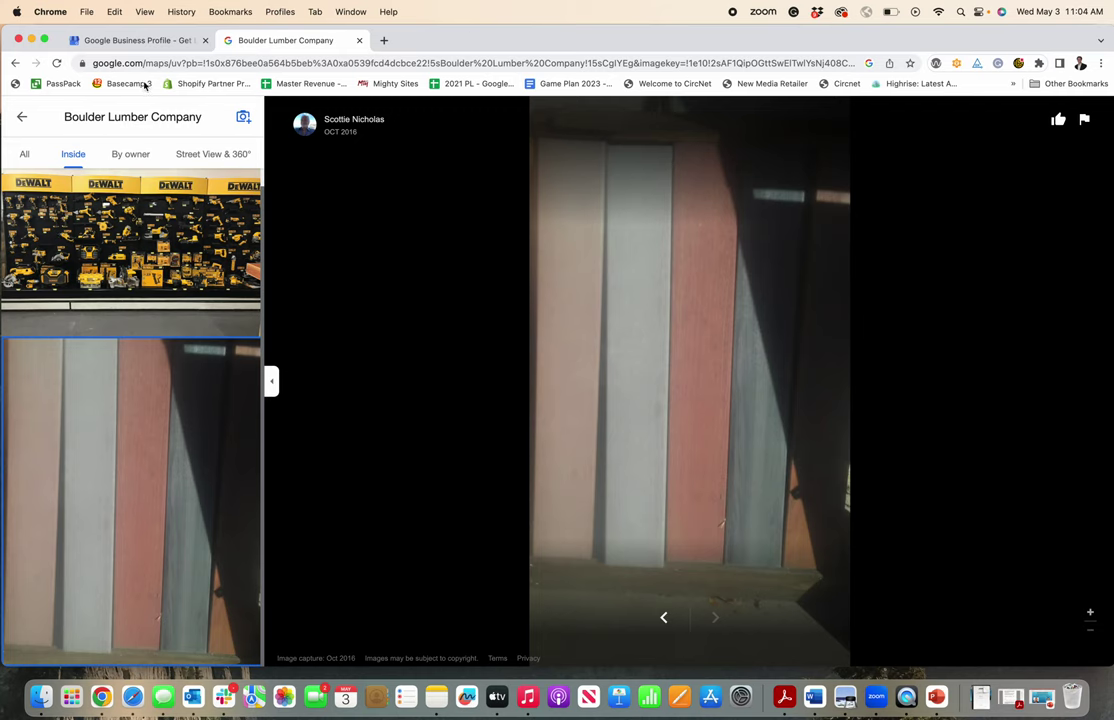
# Step: Leave the Maps photo viewer and return to Boulder Lumber Company's search results
pyautogui.click(140, 40)
pyautogui.click(283, 40)
pyautogui.click(22, 116)
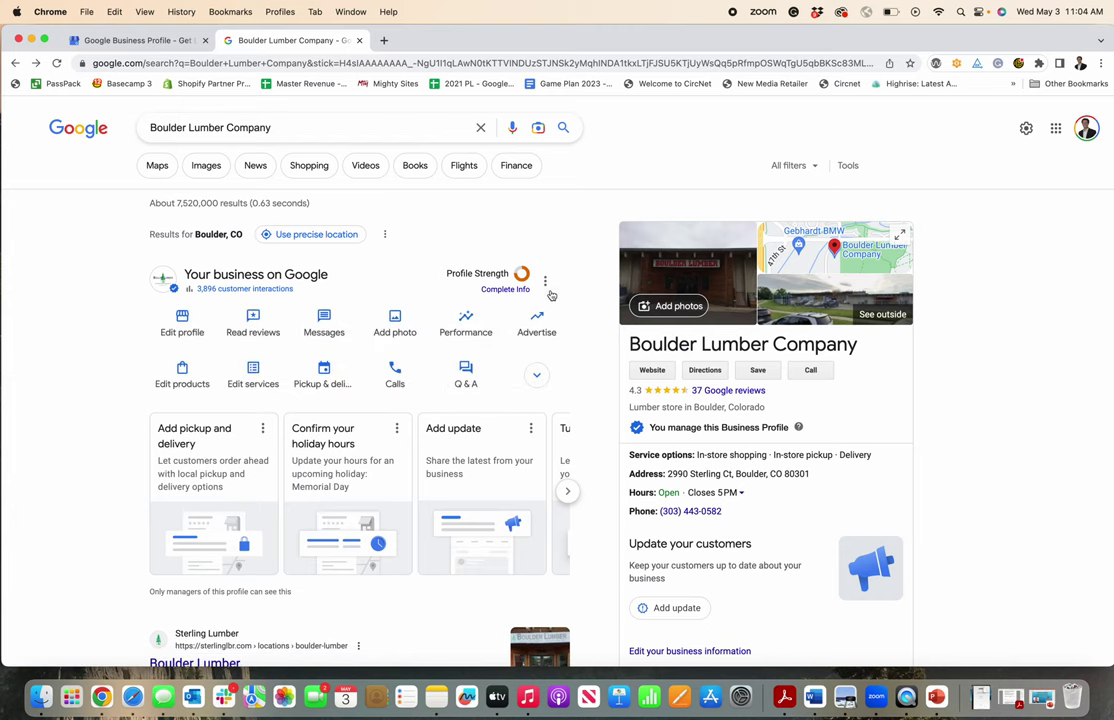
pyautogui.scroll(-5, 590, 280)
pyautogui.scroll(5, 549, 294)
# Step: Reopen the Inside photos, cancel the DeWalt photo report, and display the striped-board photo
pyautogui.click(683, 270)
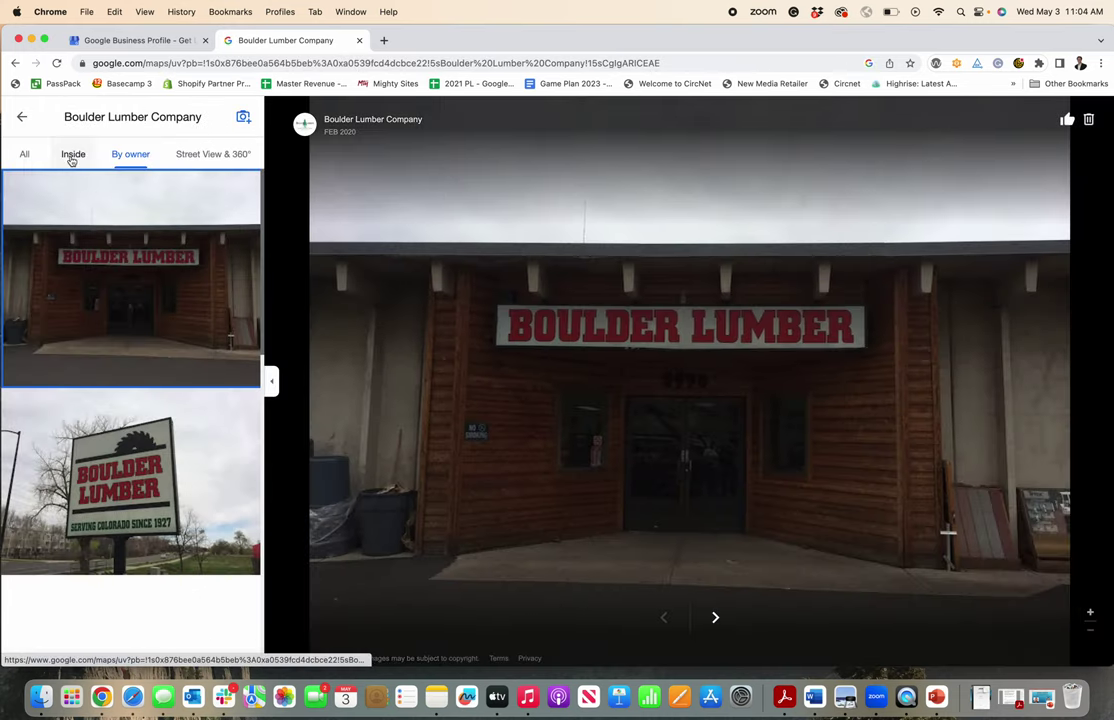
pyautogui.click(72, 156)
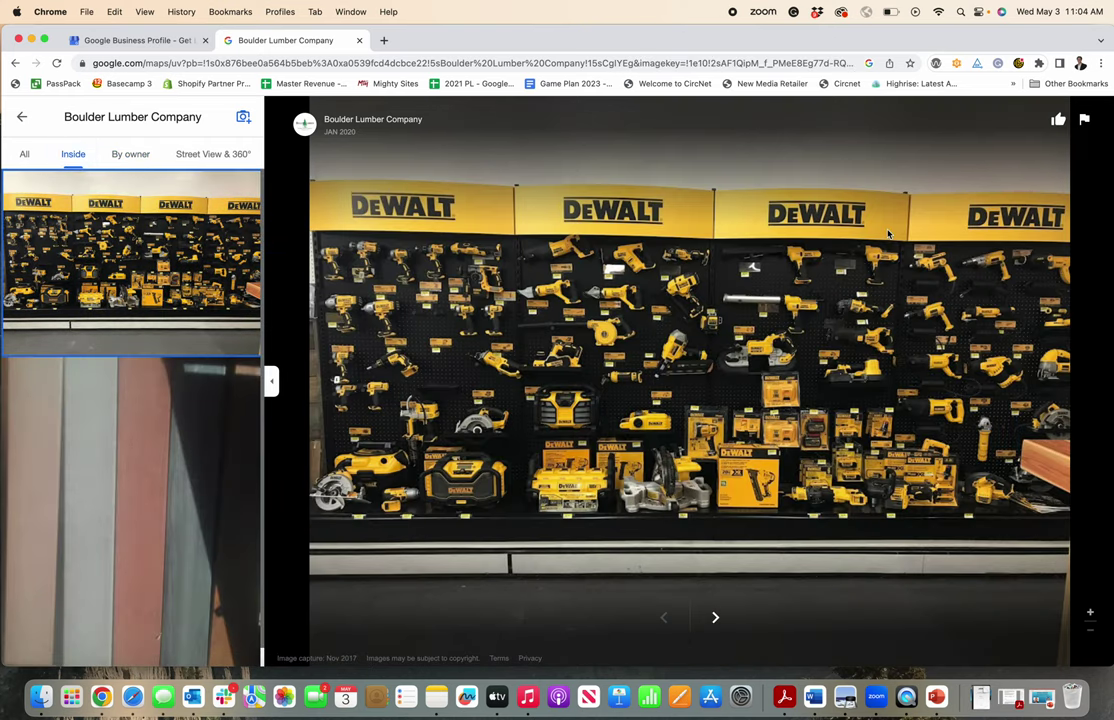
pyautogui.click(1084, 122)
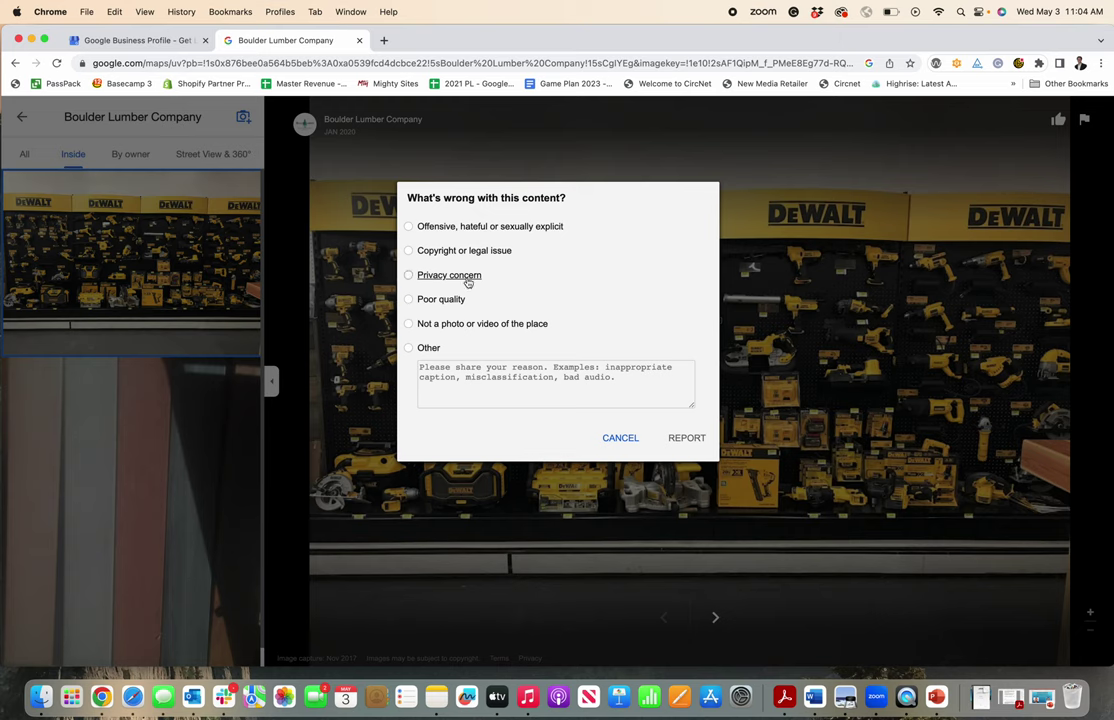
pyautogui.click(630, 445)
pyautogui.click(188, 393)
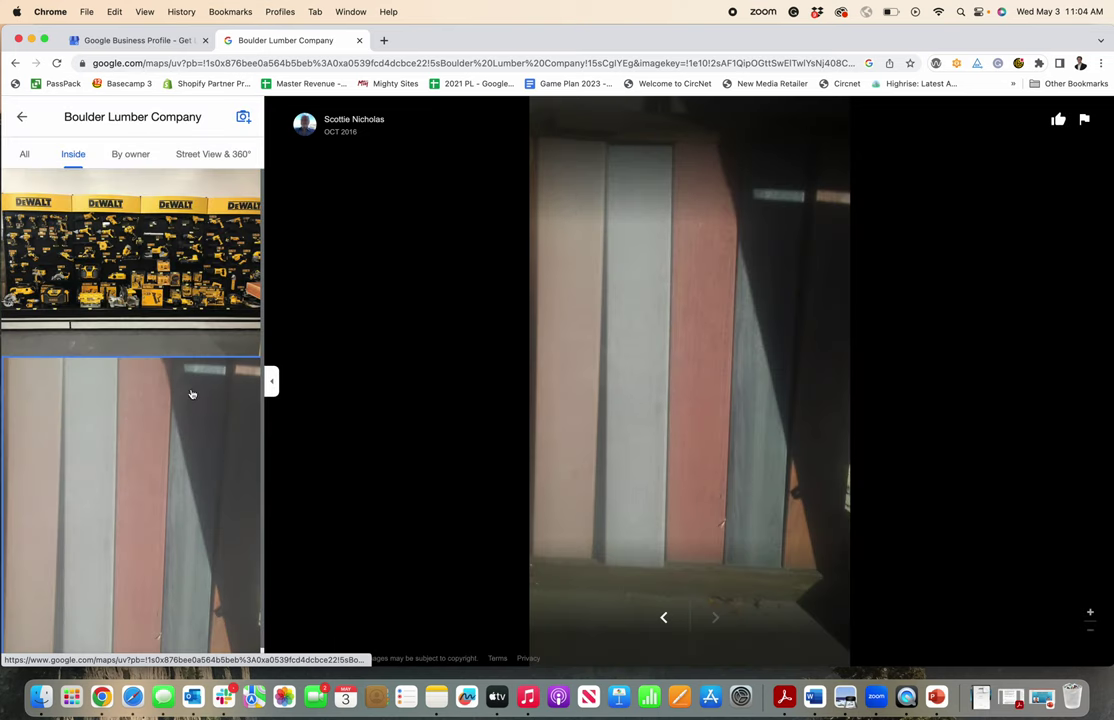